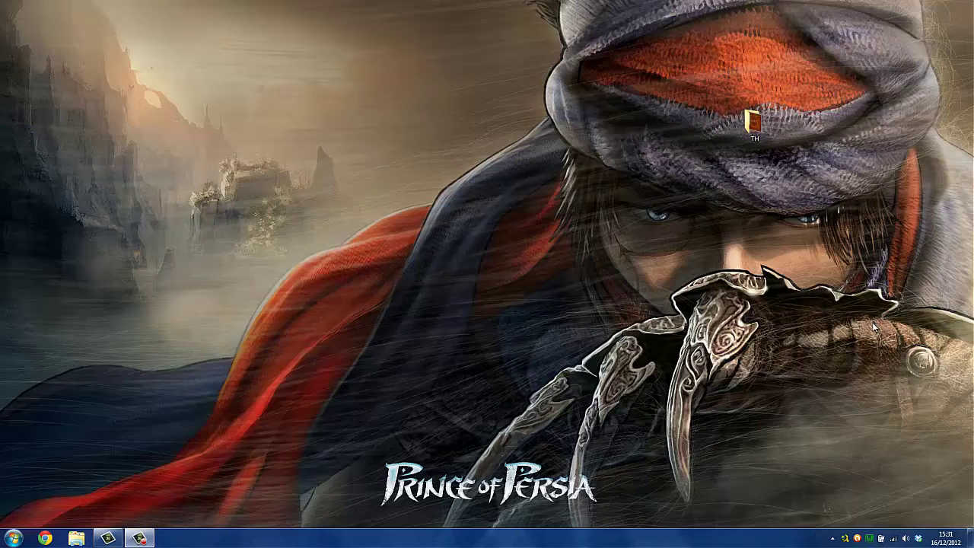
Step: Open phpMyAdmin from WampServer and browse the users table of the tuto_bdd_fonction database
left_click(872, 538)
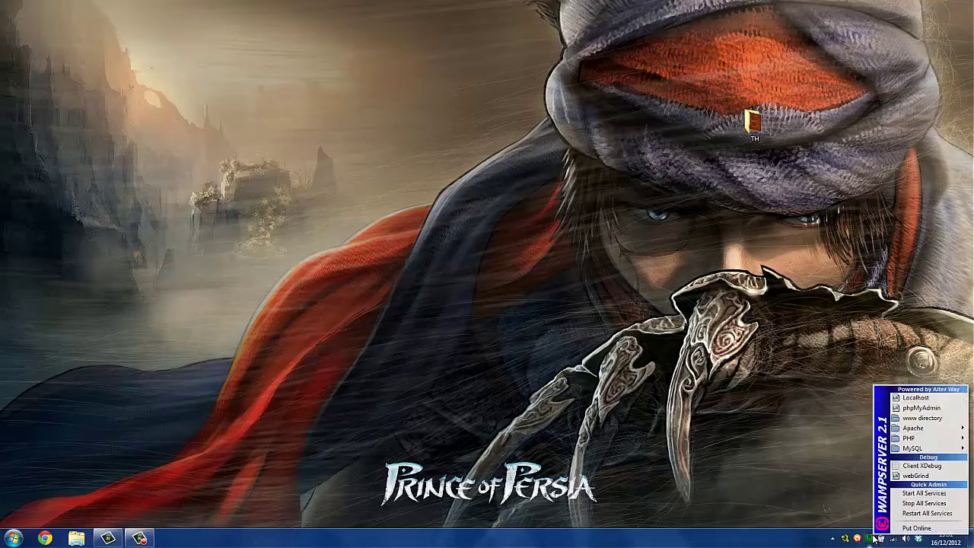
left_click(915, 408)
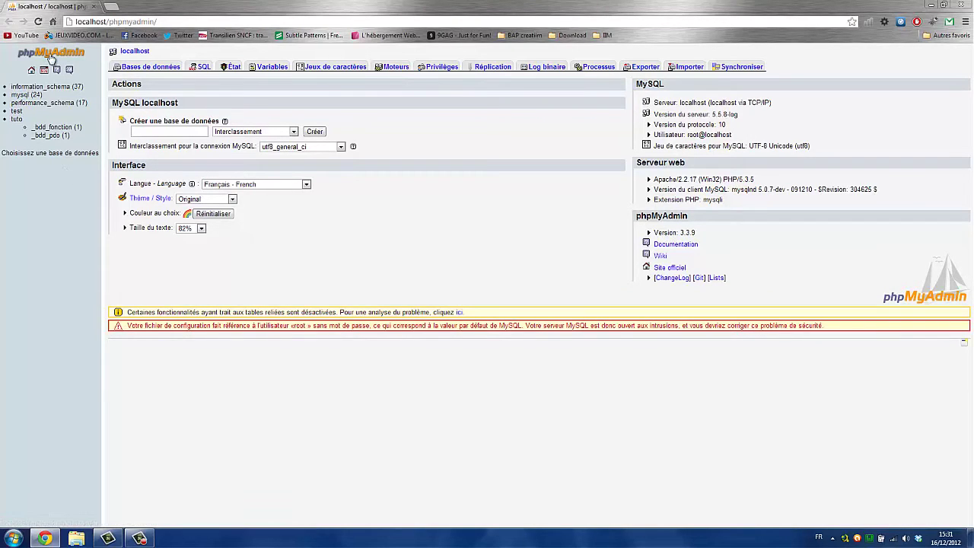
left_click(48, 127)
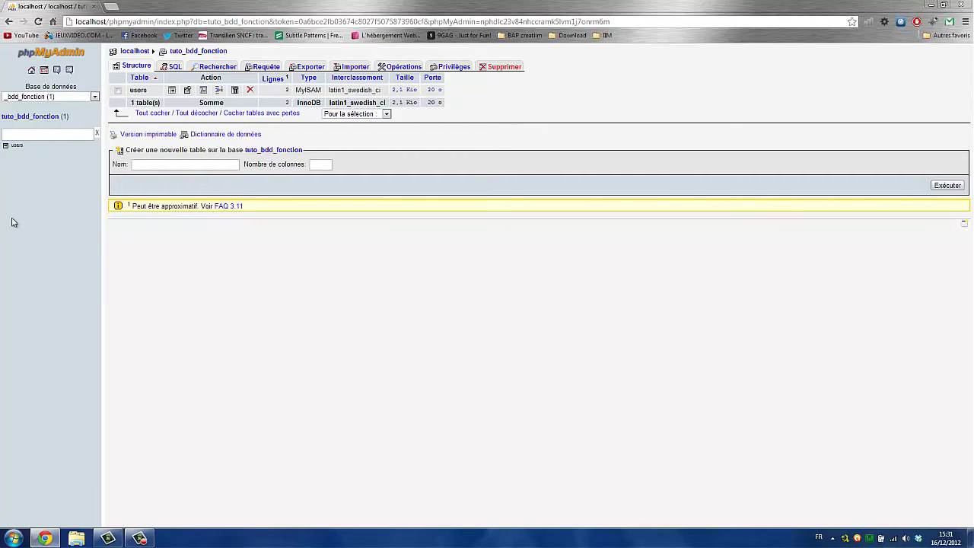
left_click(18, 148)
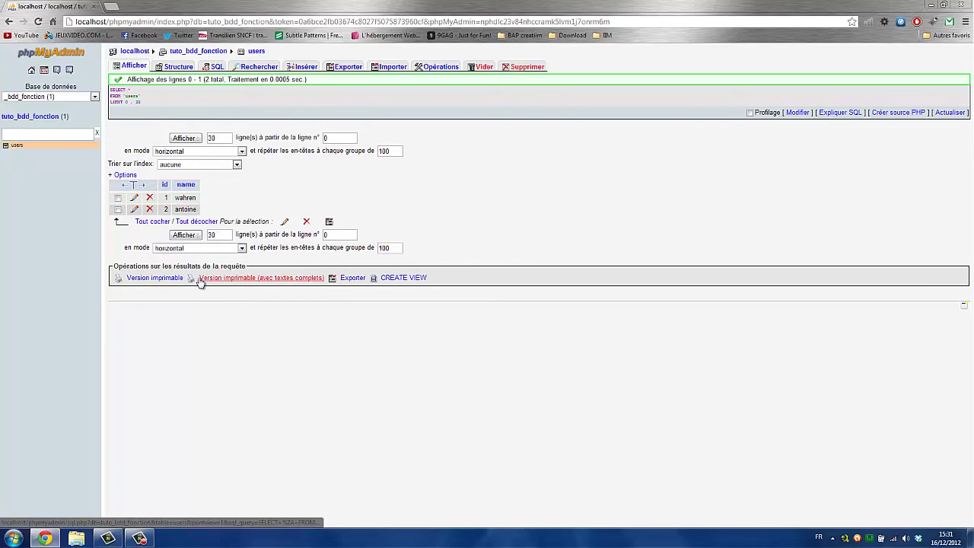
Step: Return to the phpMyAdmin home page and create a database named new_bdd
left_click(32, 71)
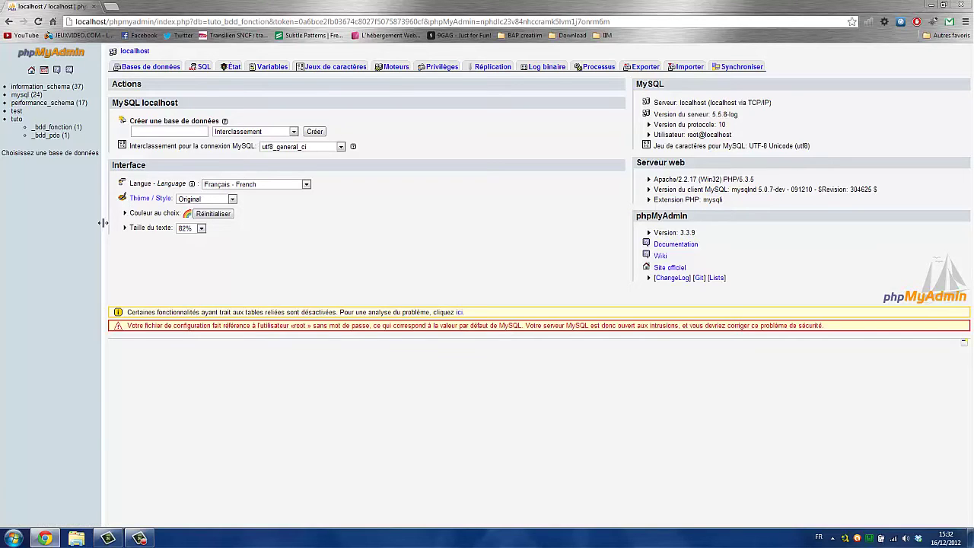
left_click(154, 132)
left_click(315, 132)
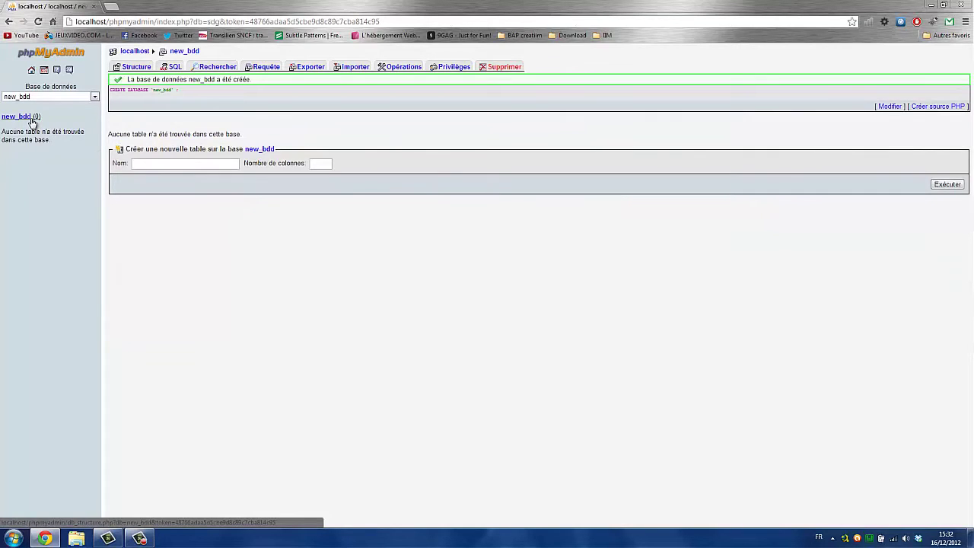
Step: Start a new table named new_table with 2 columns in the new_bdd database
left_click(32, 122)
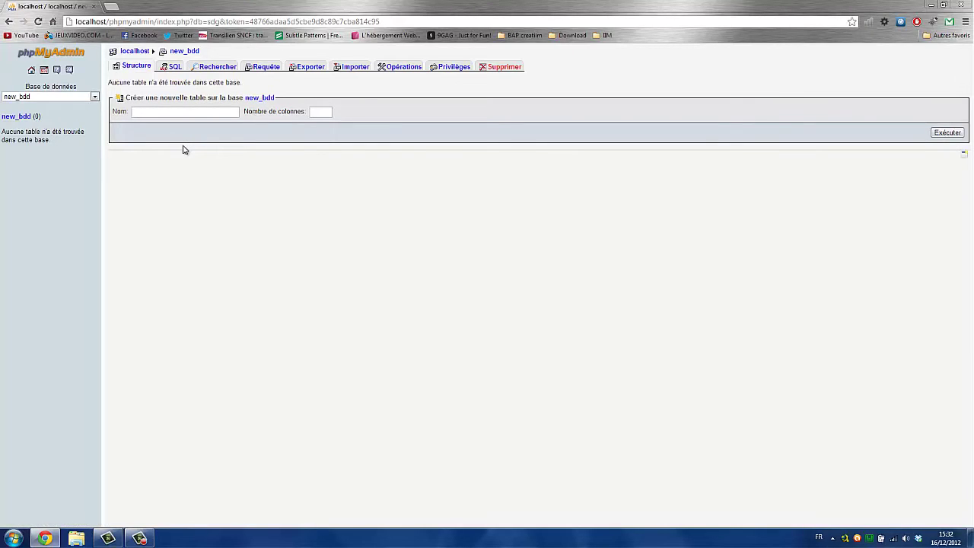
left_click(172, 112)
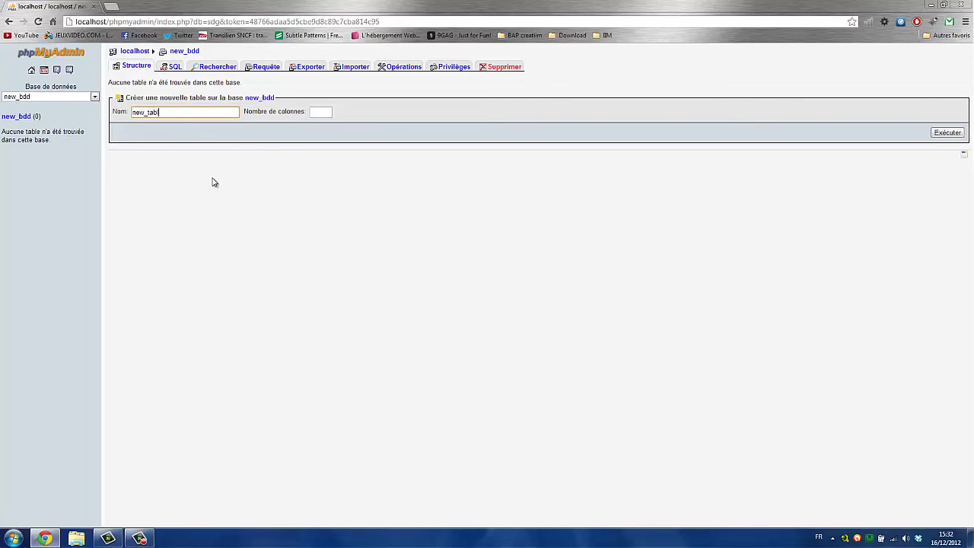
left_click(313, 111)
type("2")
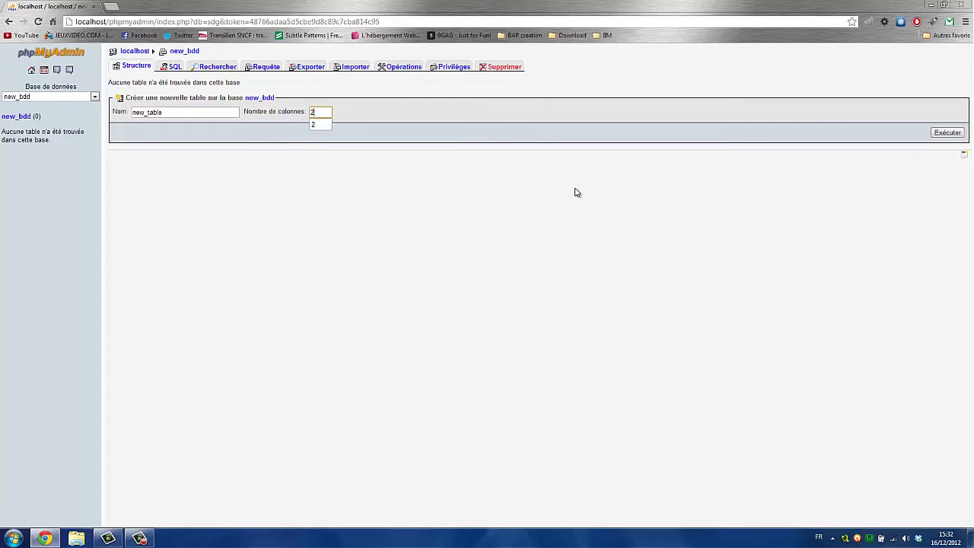
key("Return")
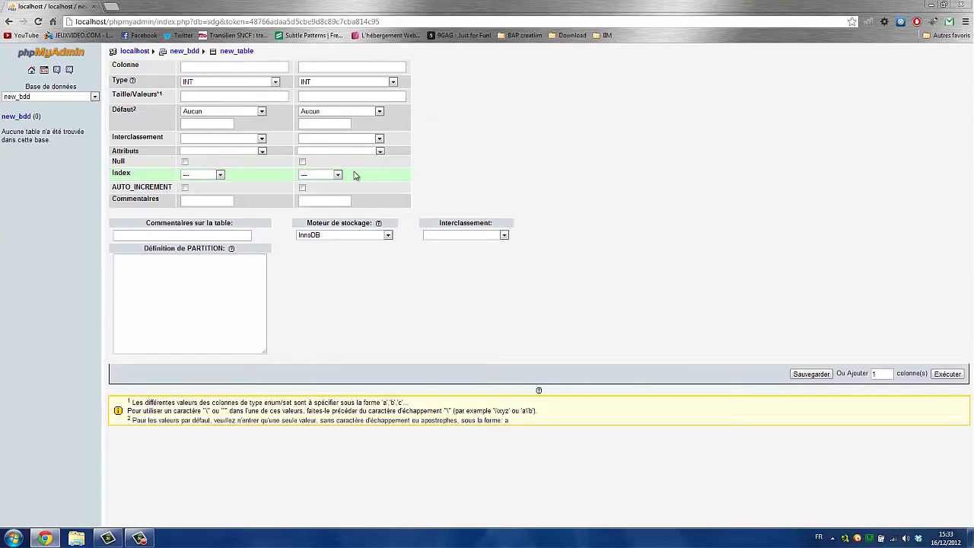
Step: Name the first column of new_table id and the second column name
left_click(254, 68)
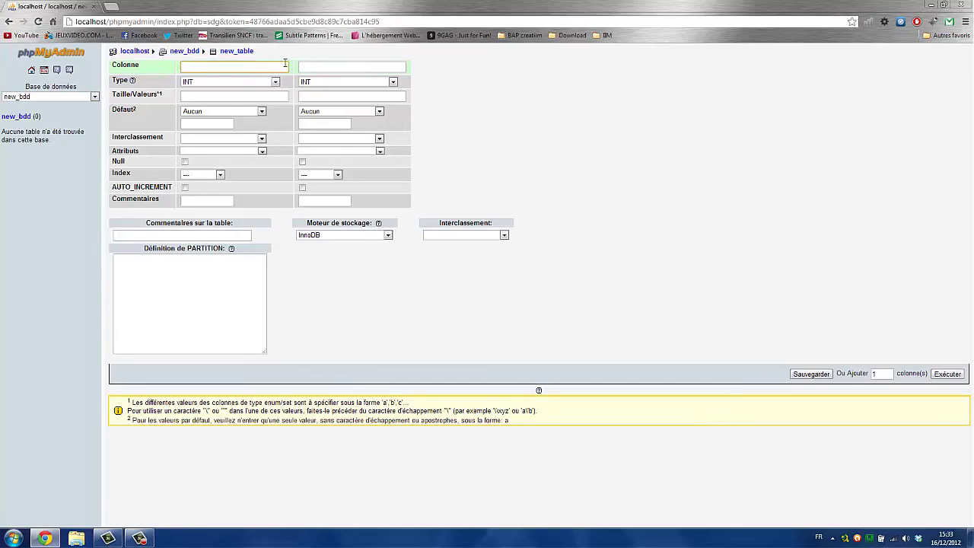
type("id")
key("Tab")
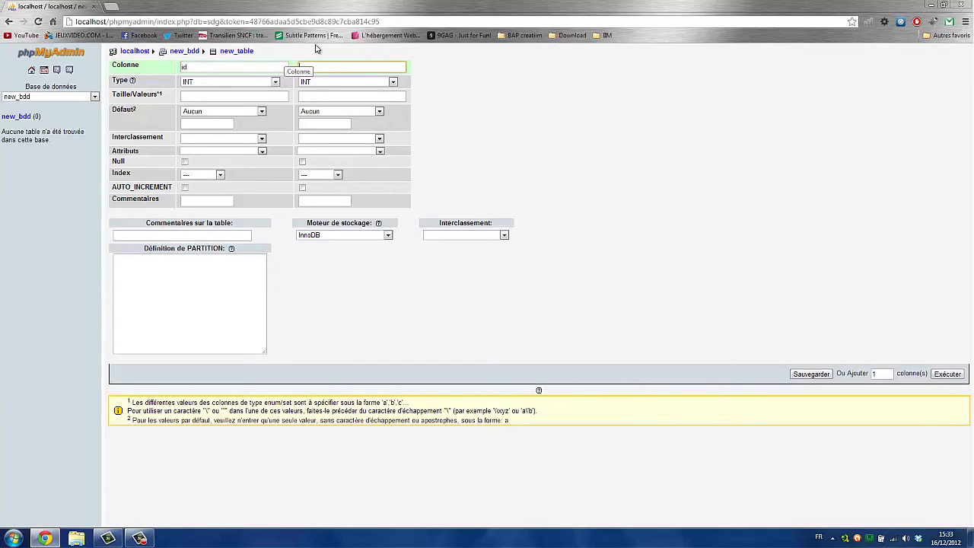
type("name")
left_click(524, 126)
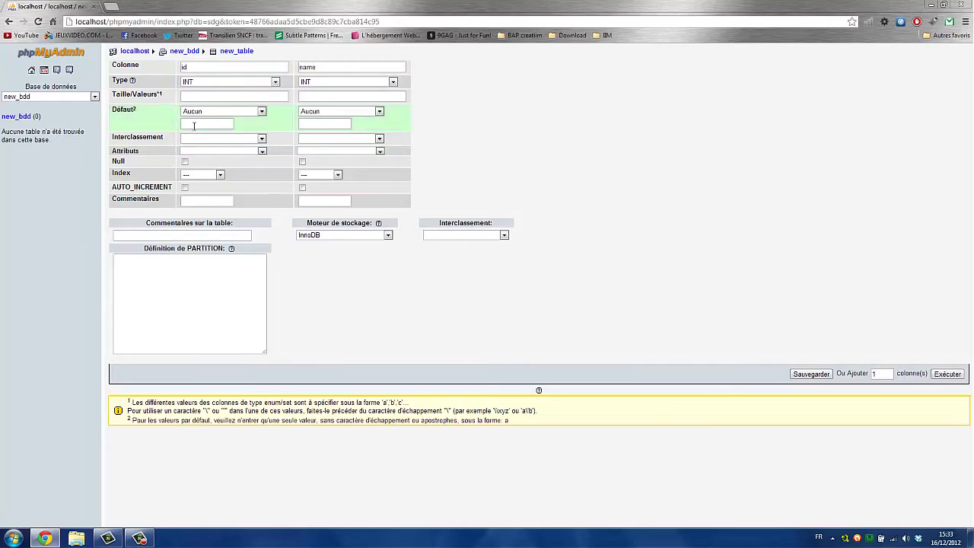
Step: Enable AUTO_INCREMENT for the id column, keeping its type as INT
left_click(195, 83)
left_click(197, 82)
left_click(197, 96)
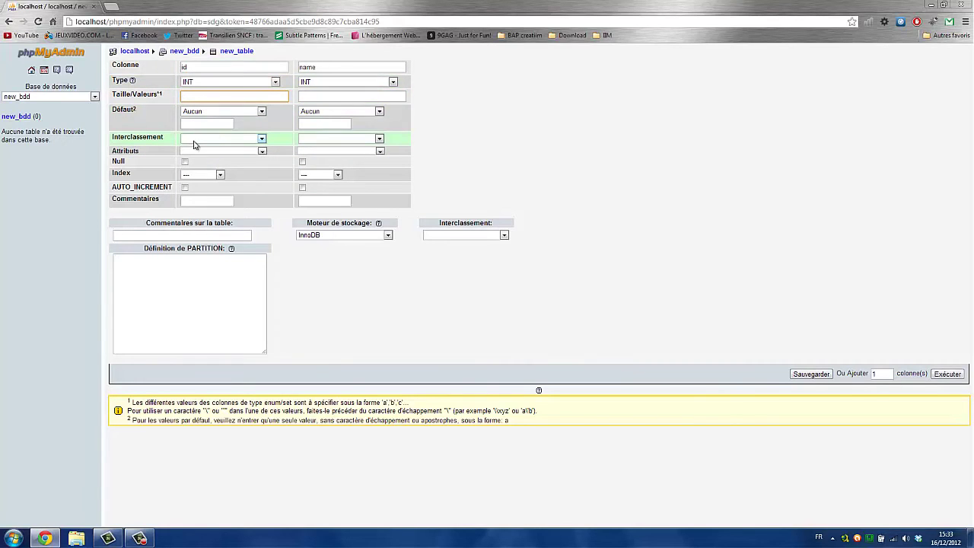
left_click(194, 176)
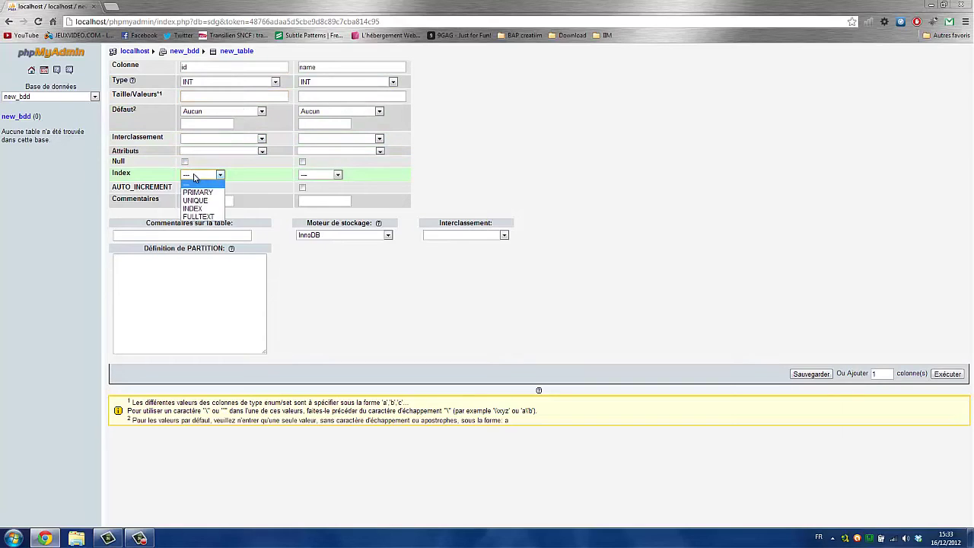
left_click(186, 184)
left_click(185, 188)
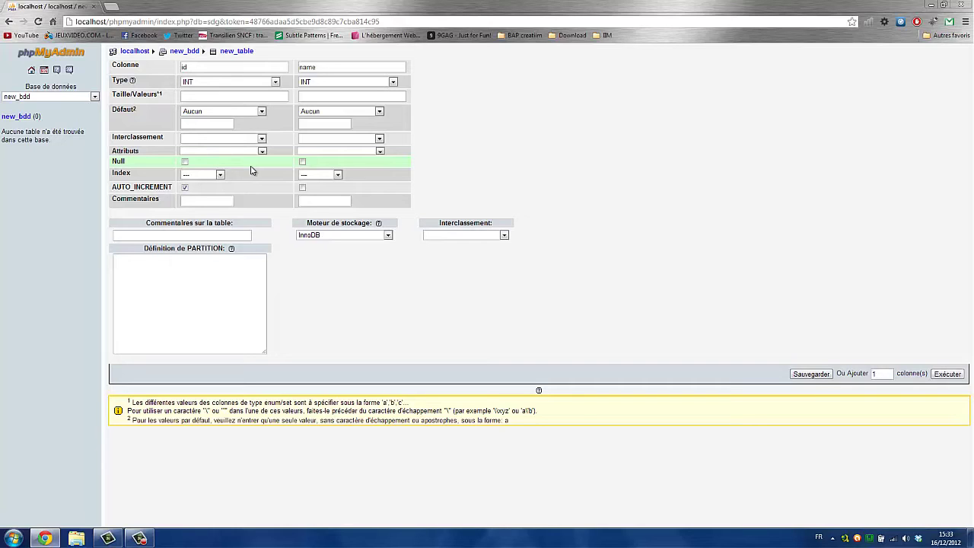
Step: Set the id column's length to 10 and its attribute to UNSIGNED
left_click(211, 95)
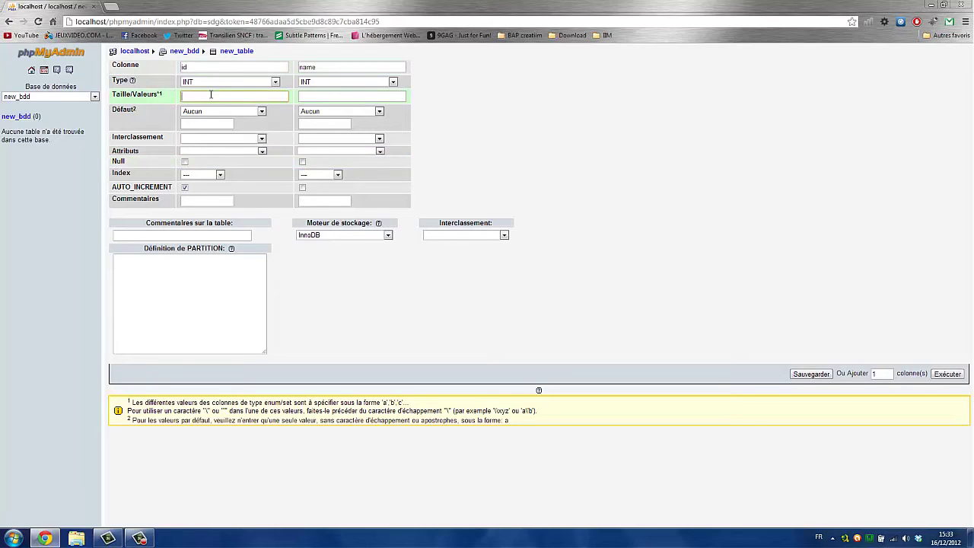
type("10")
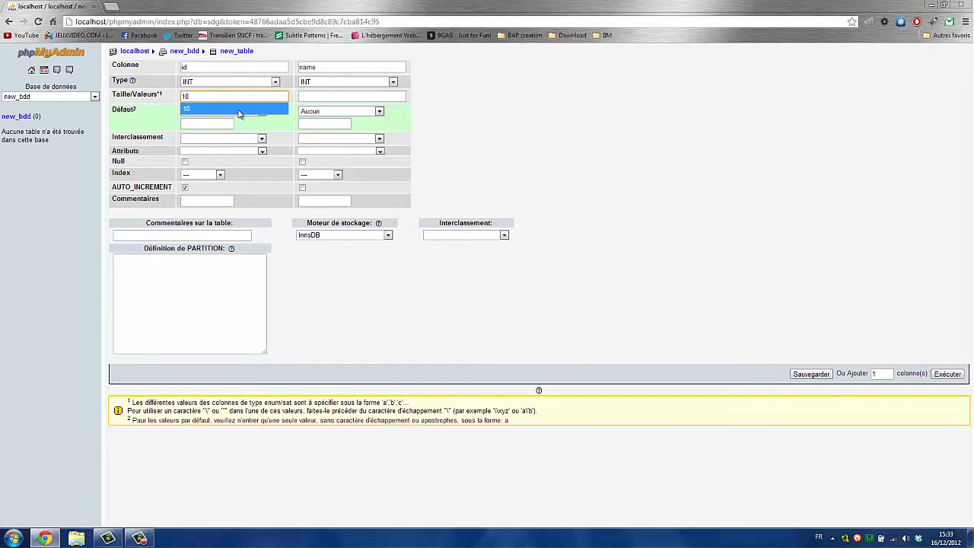
left_click(238, 114)
left_click(207, 138)
left_click(206, 148)
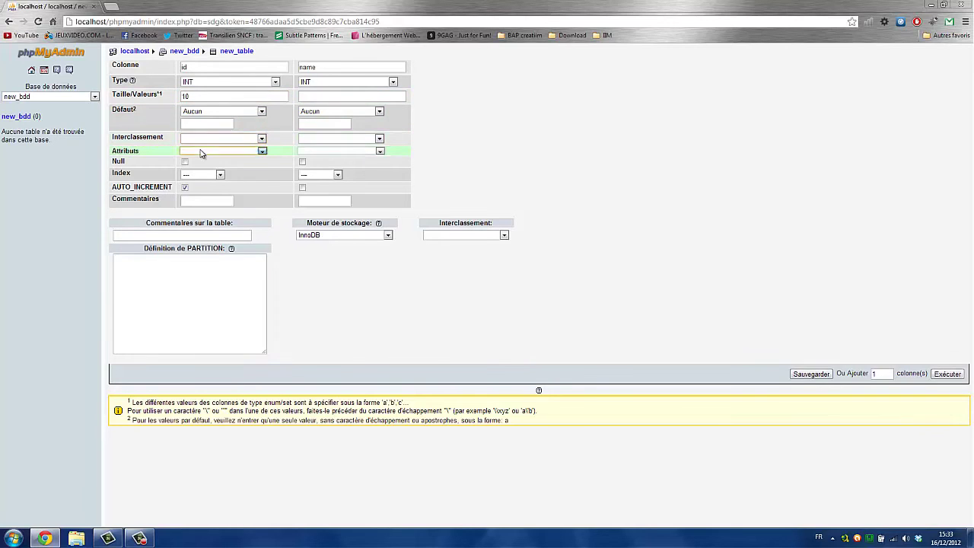
left_click(202, 152)
left_click(207, 170)
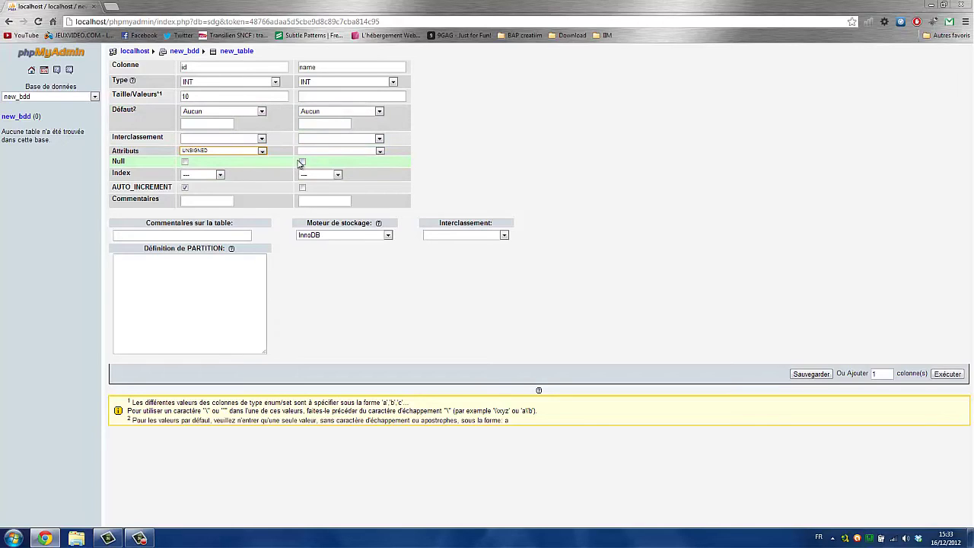
Step: Set the name column's type to VARCHAR with a length of 255
left_click(329, 82)
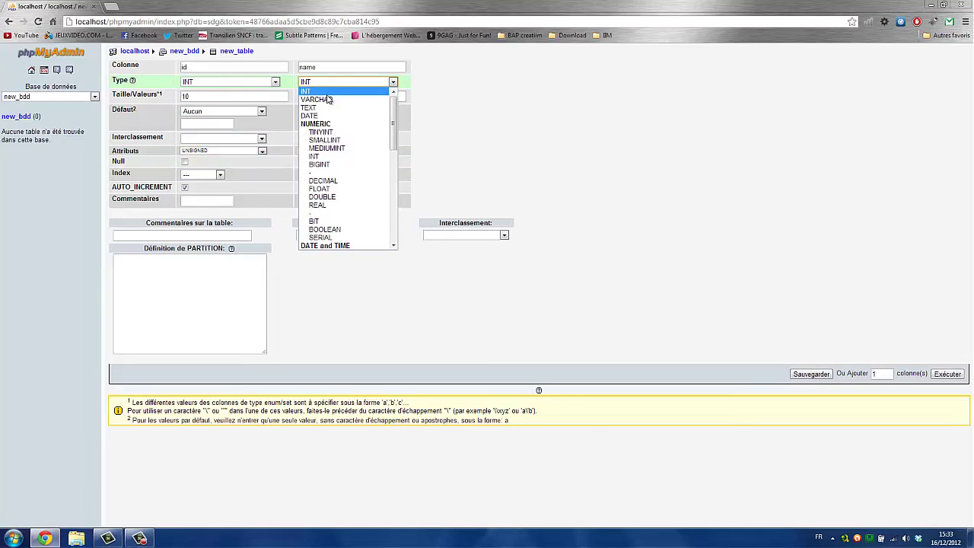
left_click(328, 100)
left_click(326, 98)
type("2")
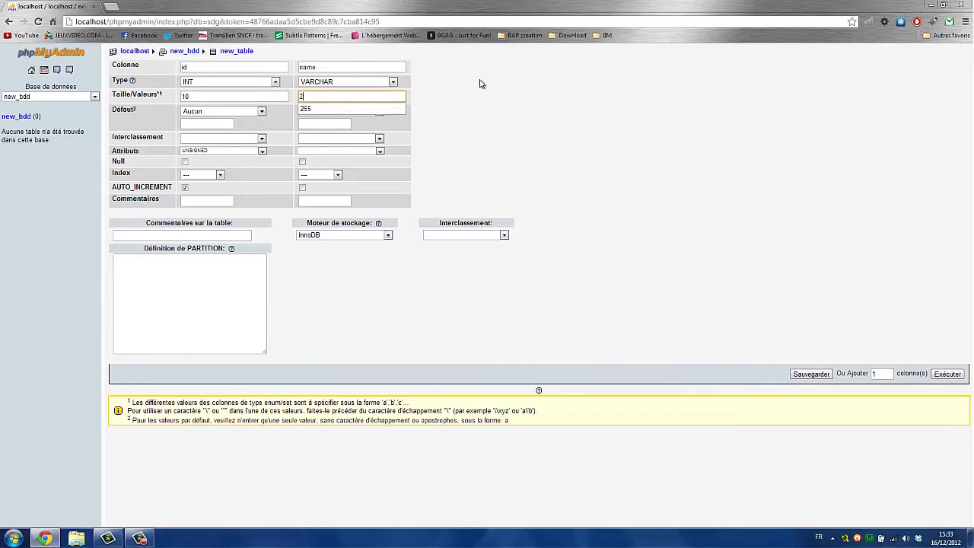
type("55")
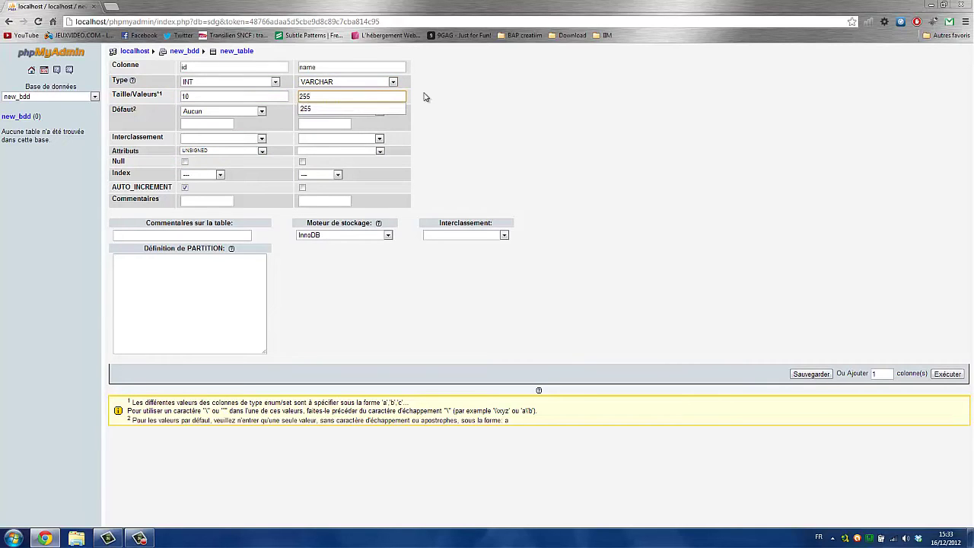
left_click(367, 107)
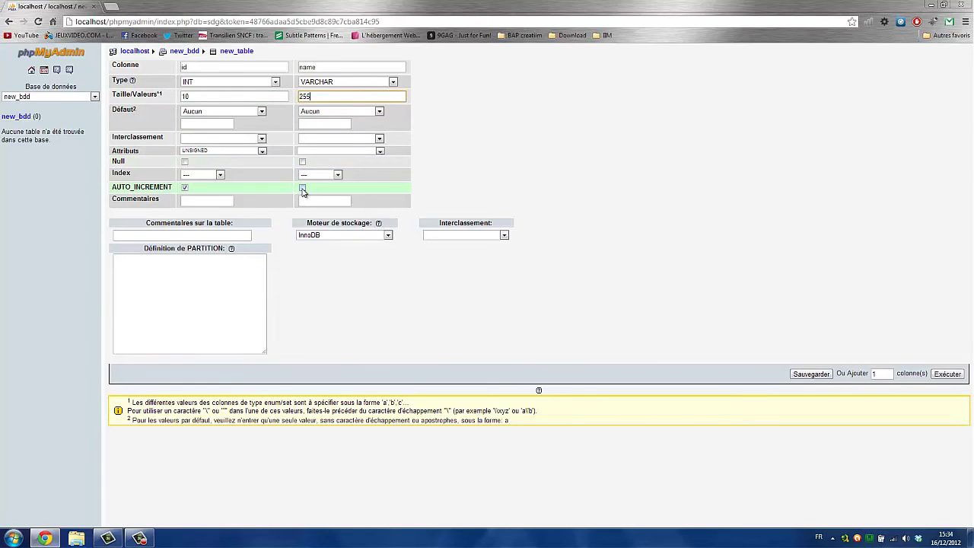
Step: Set the table's storage engine to MyISAM and save new_table
left_click(324, 140)
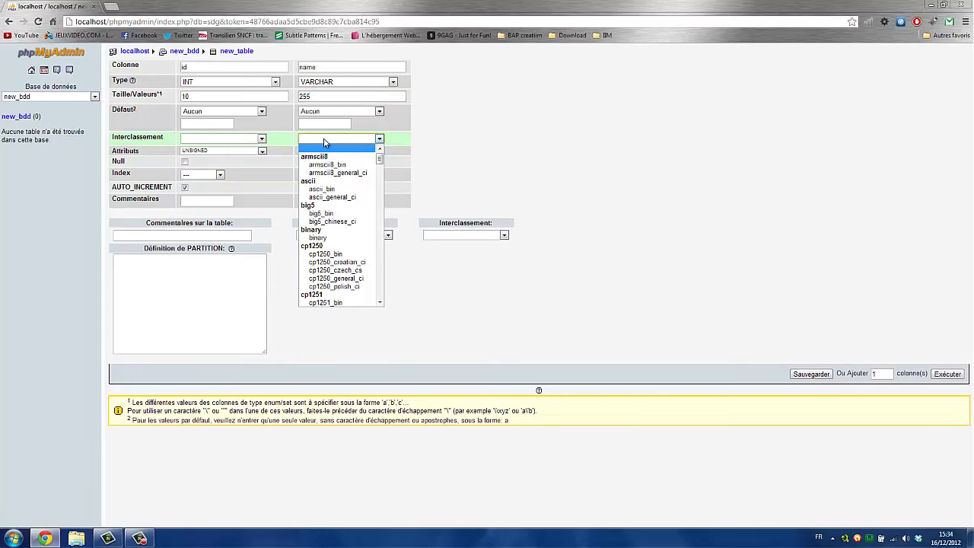
left_click(325, 140)
left_click(387, 235)
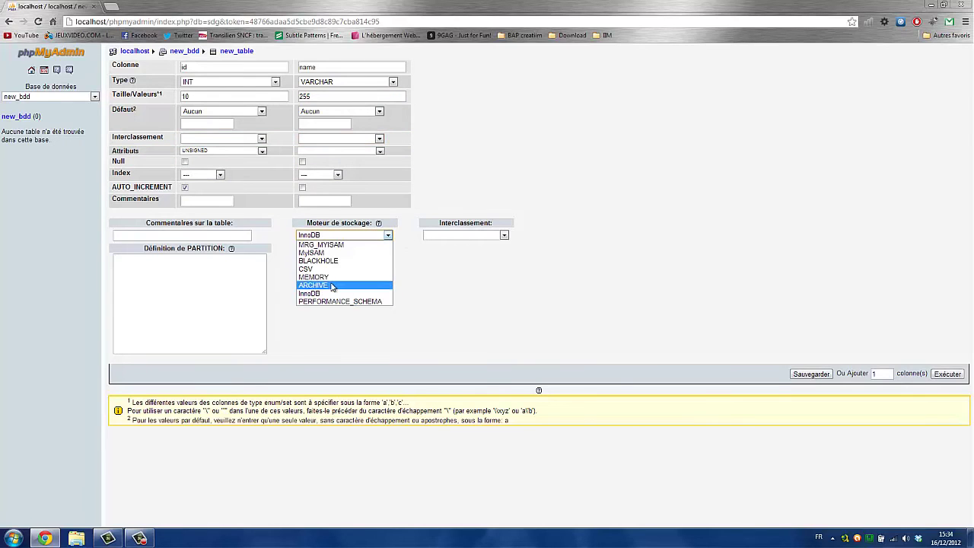
left_click(330, 253)
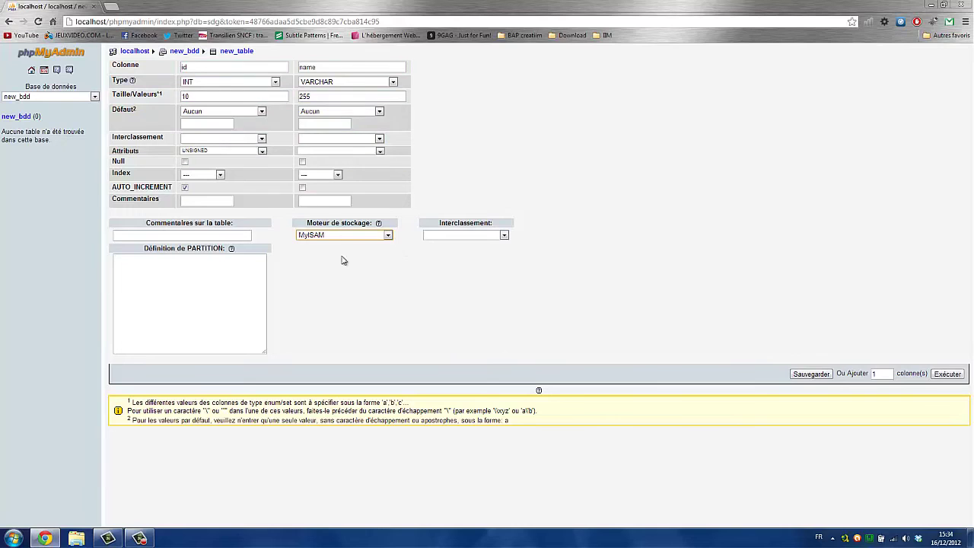
left_click(812, 376)
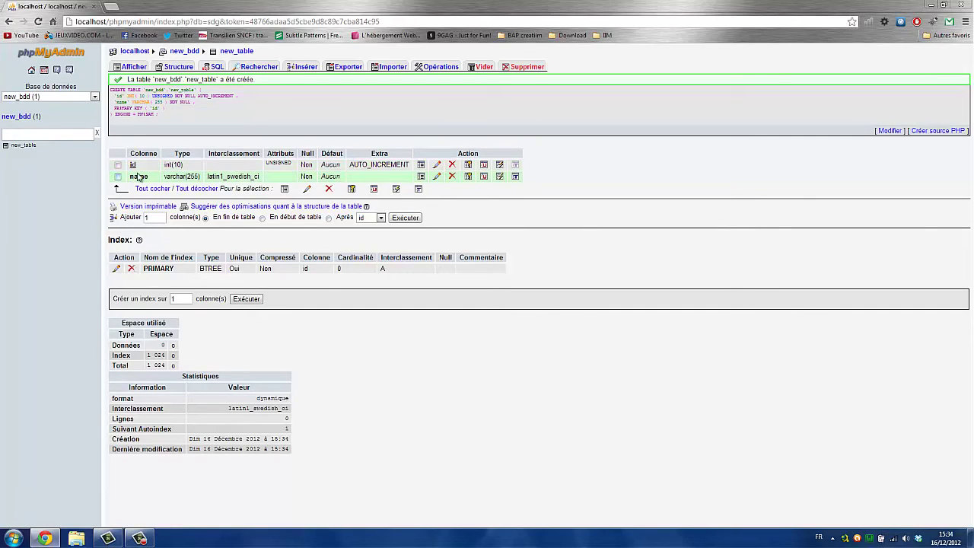
Step: Insert two rows into new_table with a first name in each name field and empty ids, and browse the table's rows
left_click(41, 147)
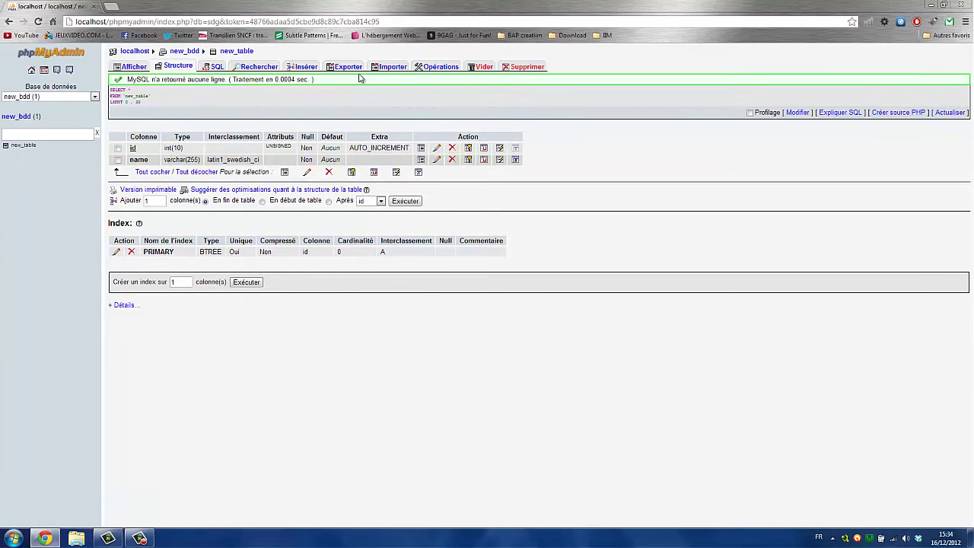
left_click(306, 70)
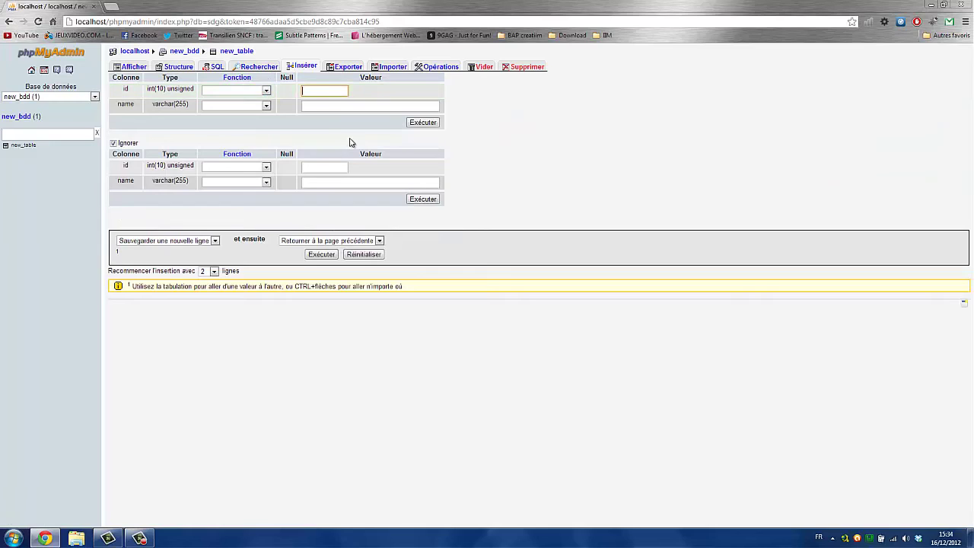
left_click(316, 106)
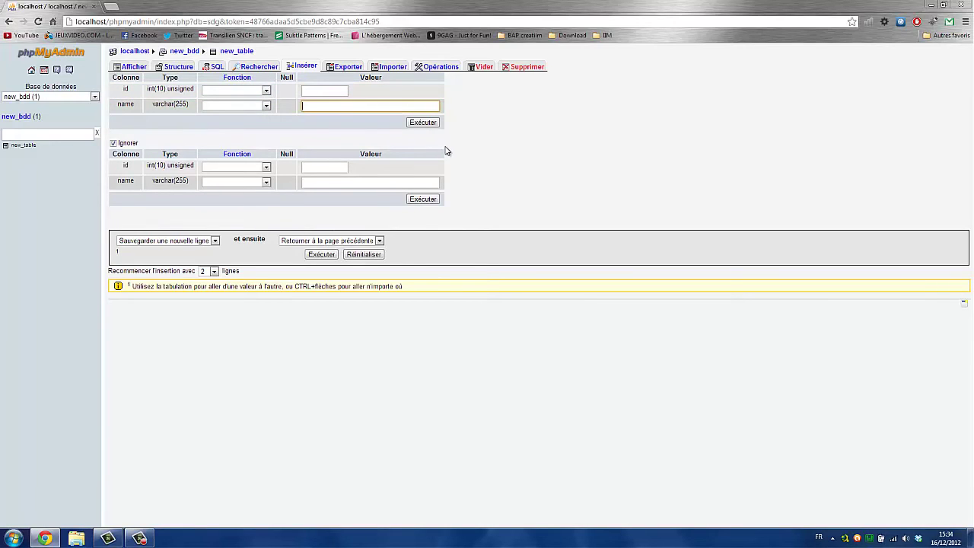
type("Julienb")
key("Tab")
key("Tab")
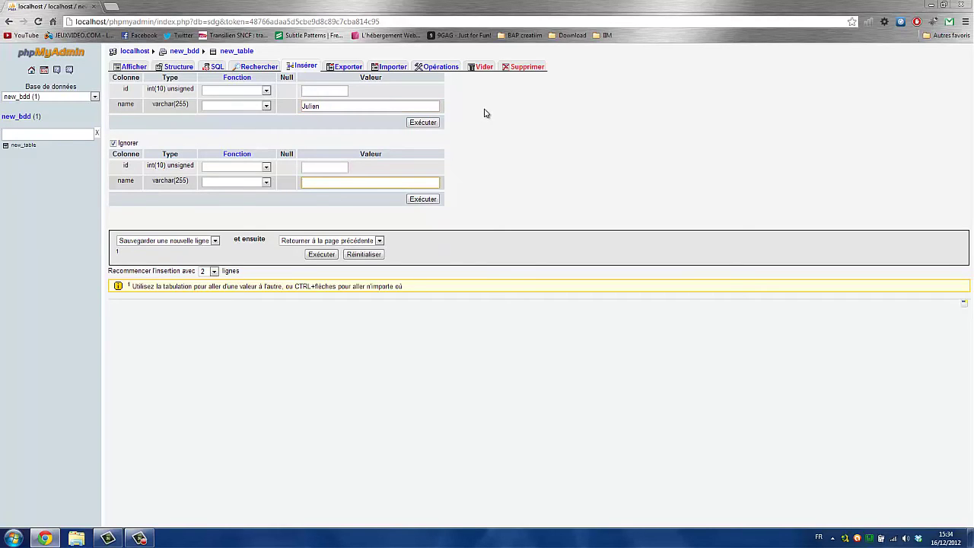
type("Mar")
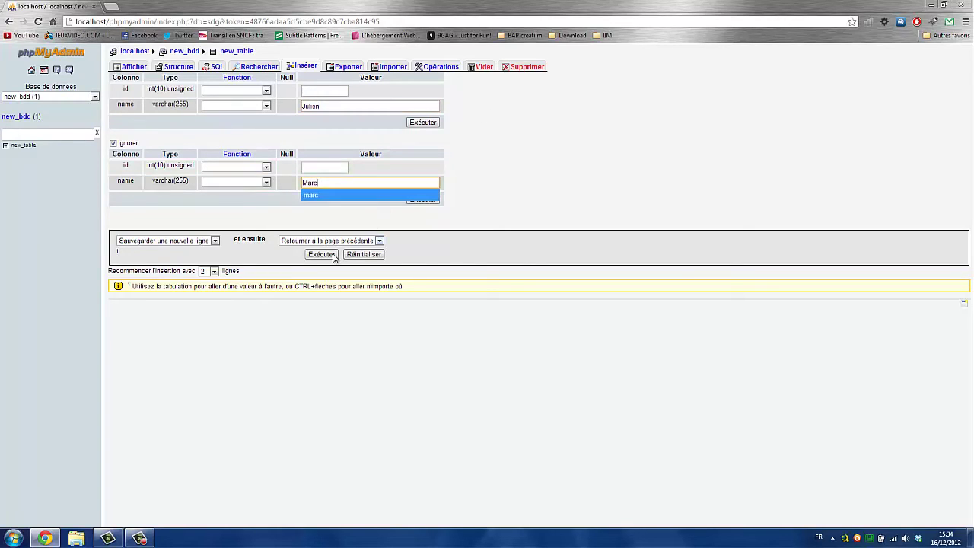
type("c")
left_click(500, 202)
left_click(332, 254)
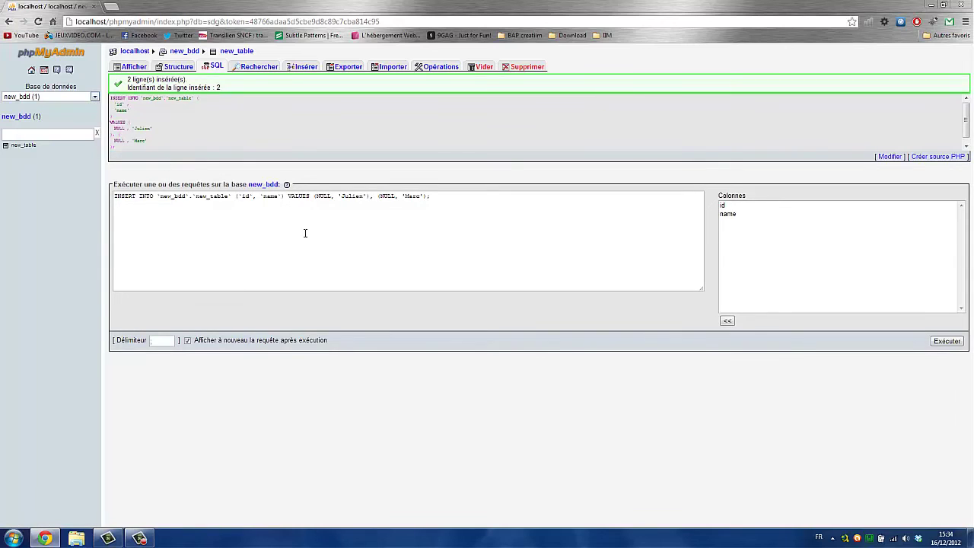
left_click(130, 68)
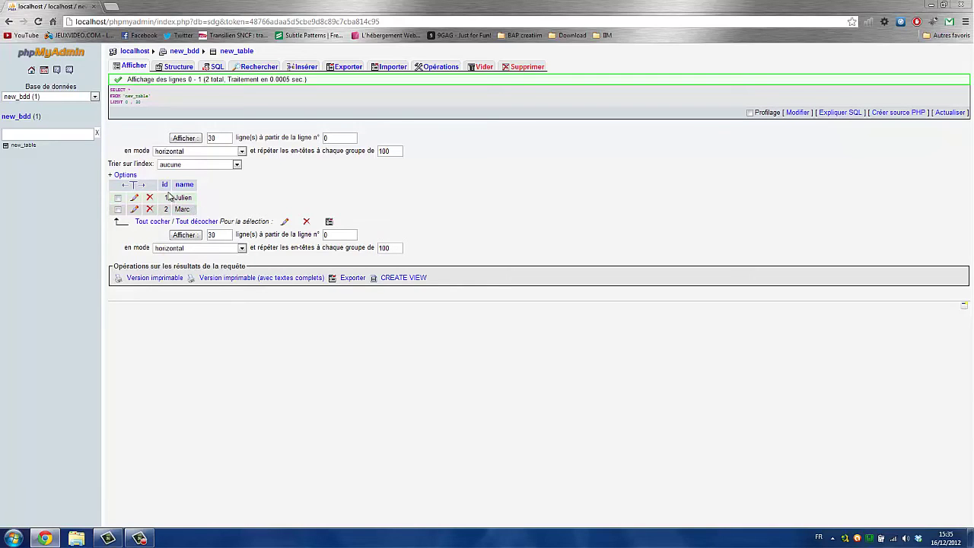
left_click(166, 198)
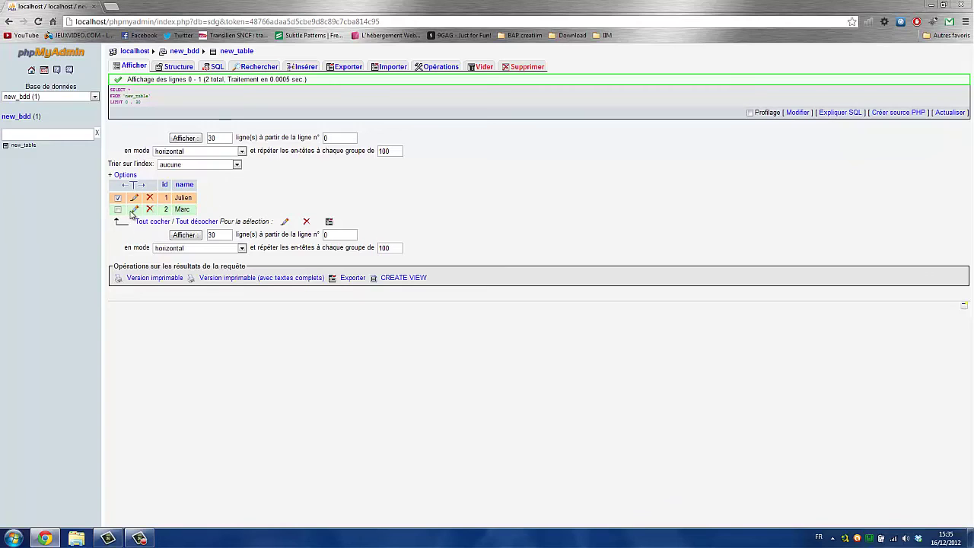
left_click(119, 200)
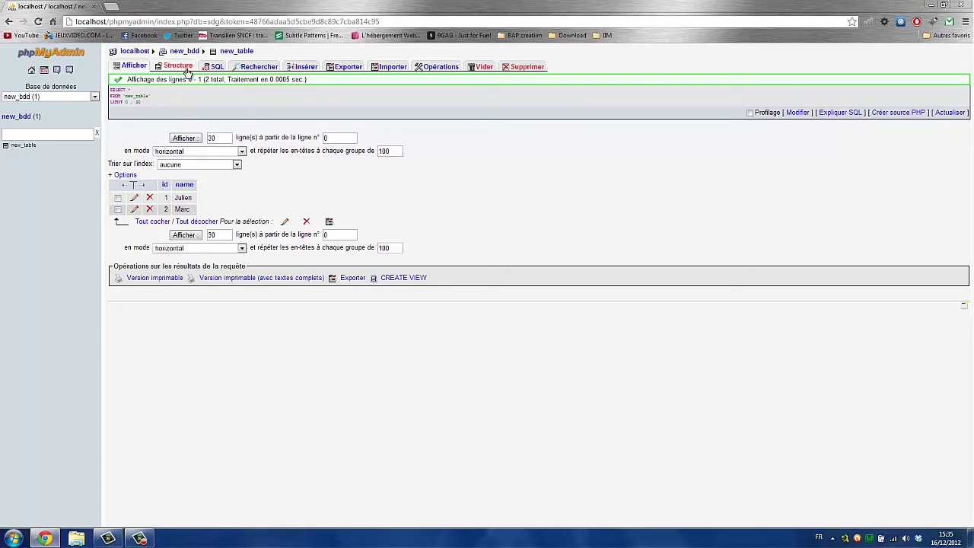
Step: Insert two more rows into new_table with a first name in each name field, leaving the ids empty
left_click(298, 67)
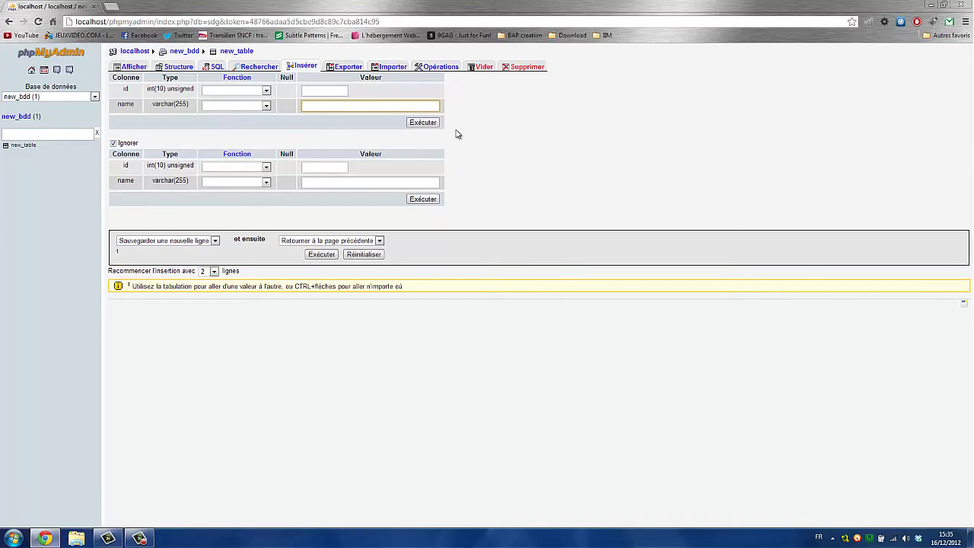
type("Julie")
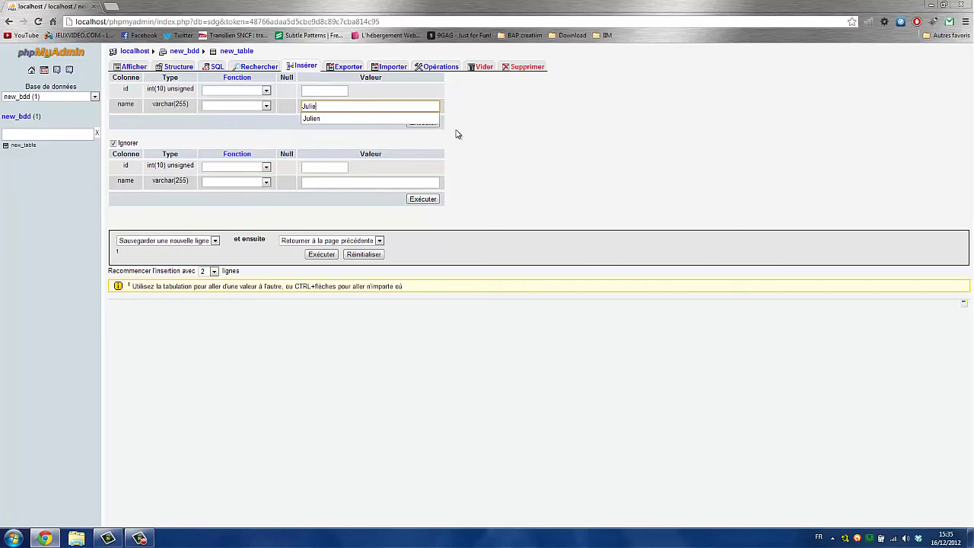
key("Tab")
key("Tab")
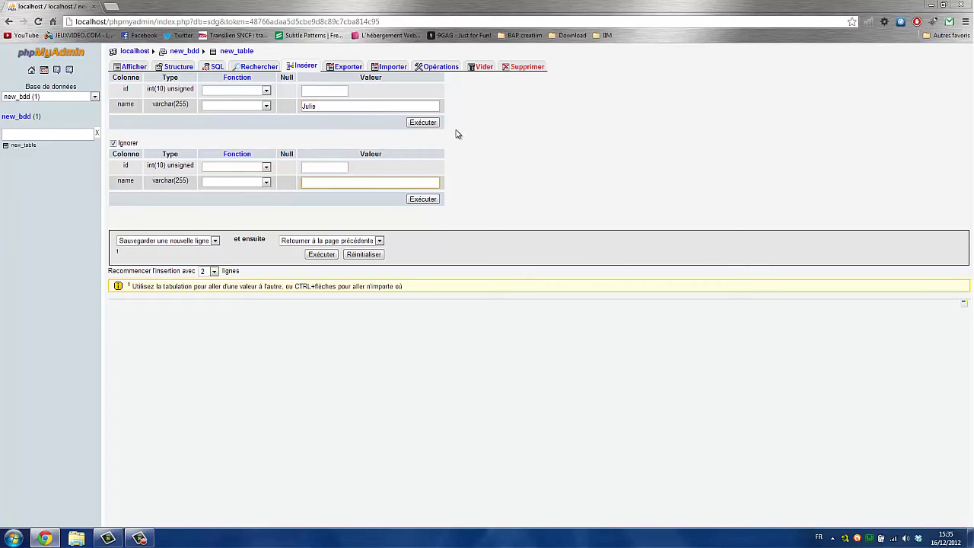
type("Sophie")
left_click(321, 254)
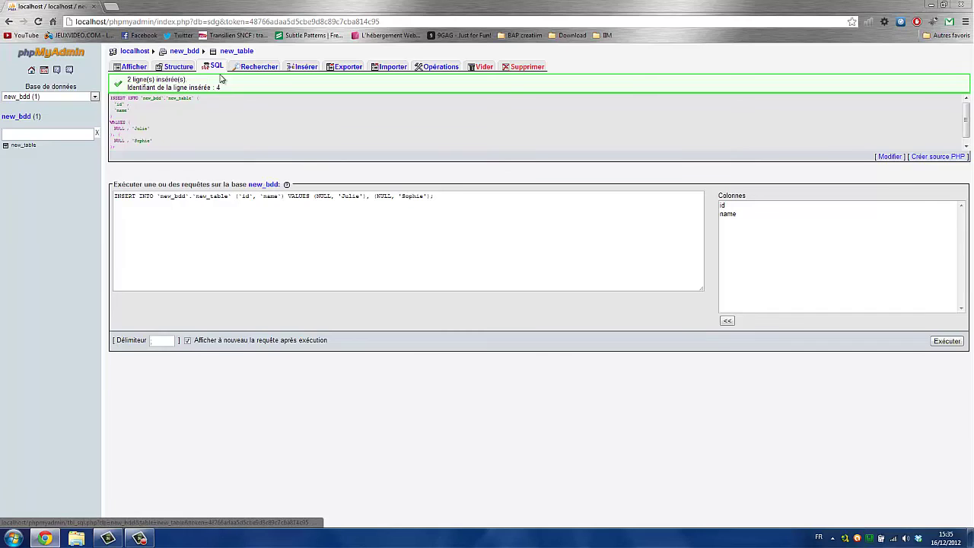
Step: Insert another pair of rows with first names and empty ids, and browse the rows of new_table
left_click(312, 69)
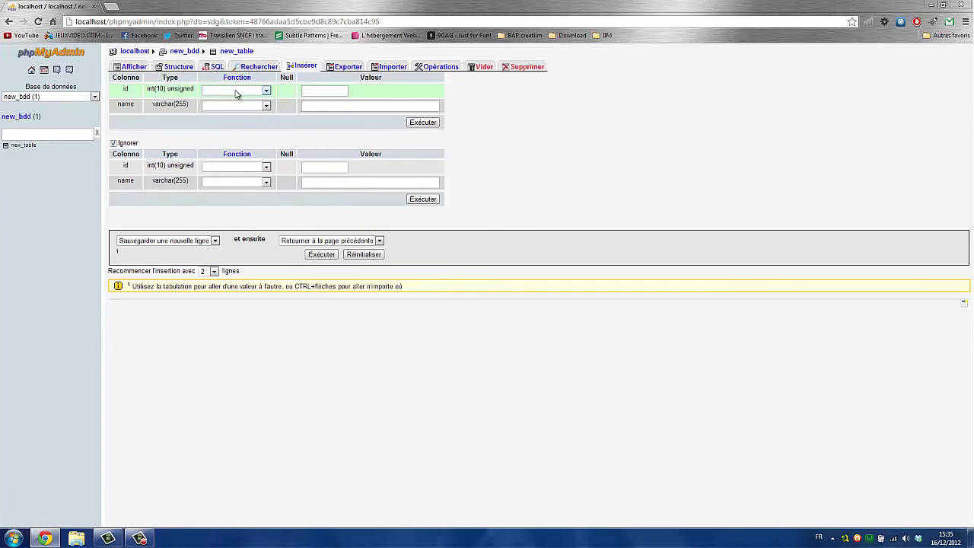
left_click(420, 105)
type("Pasc")
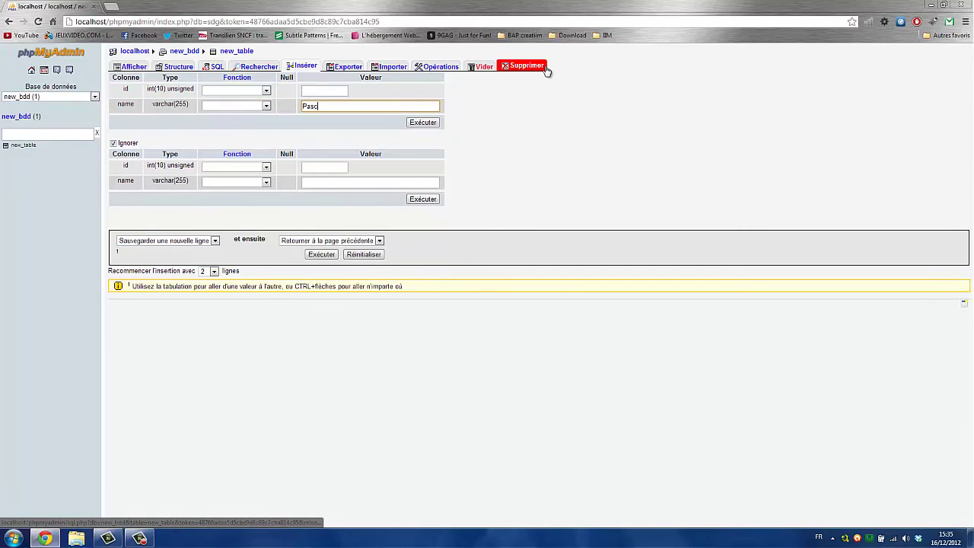
type("al")
key("Tab")
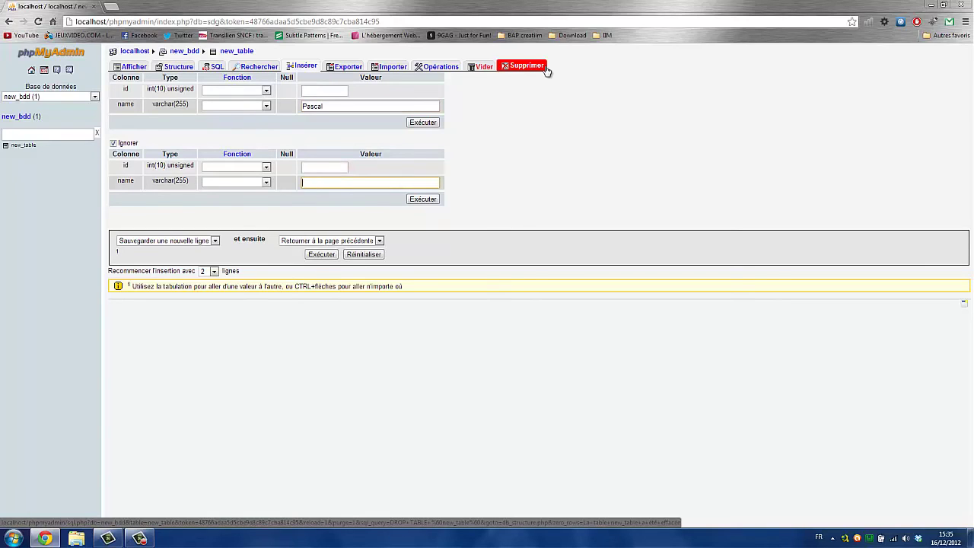
type("Bilal")
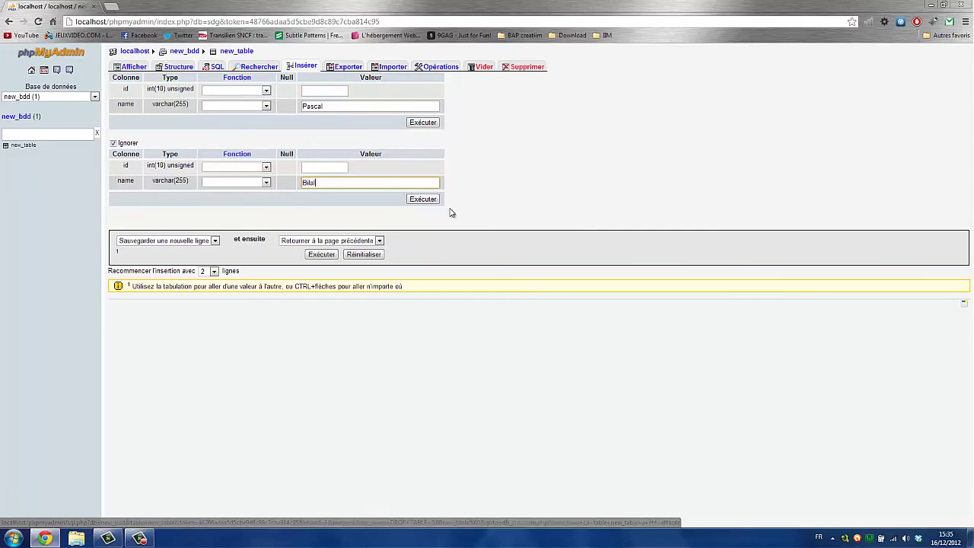
left_click(322, 254)
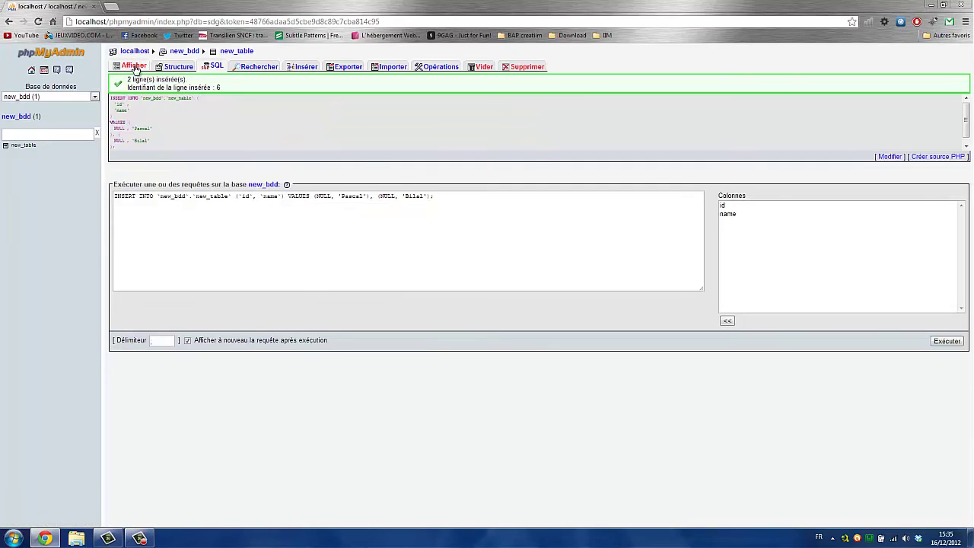
left_click(134, 67)
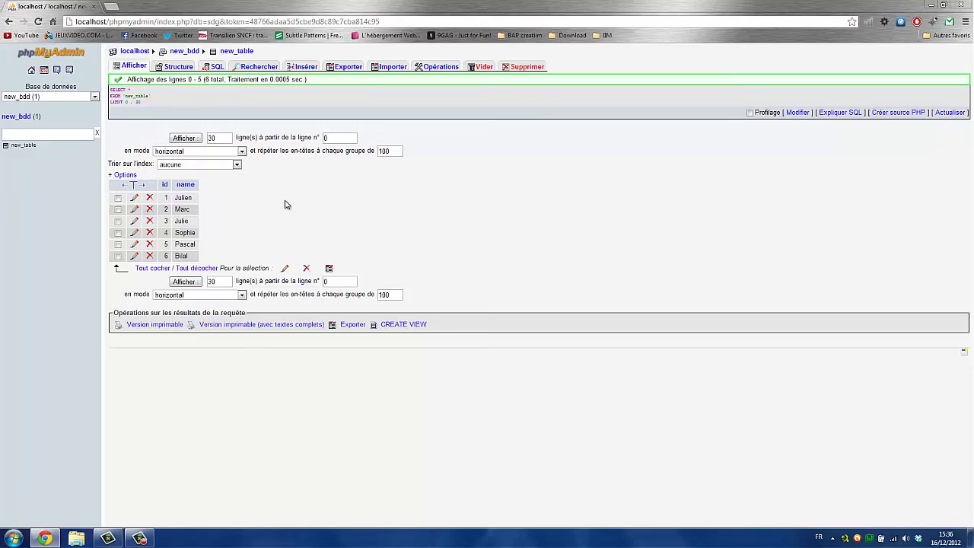
Step: Delete the rows with ids 5 and 6 together from new_table
left_click(117, 255)
left_click(118, 245)
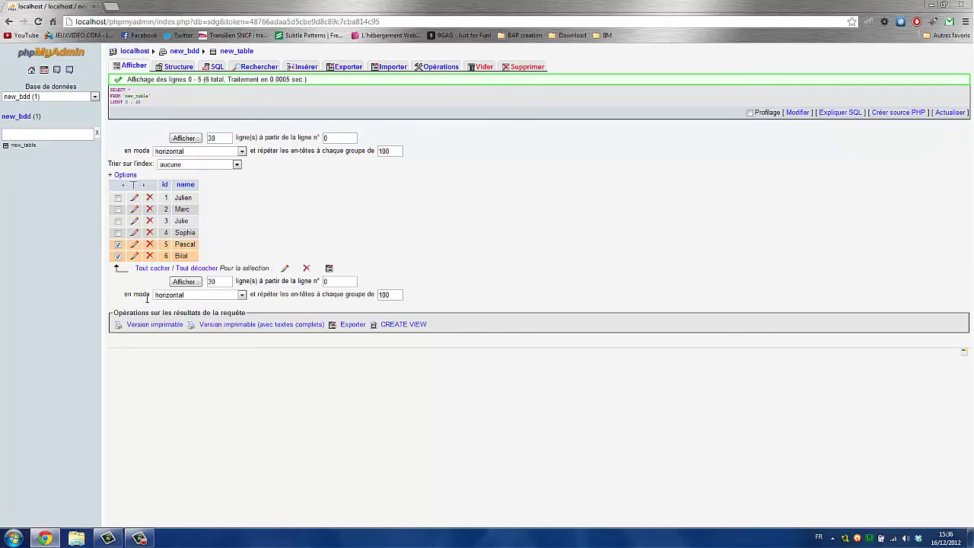
left_click(306, 268)
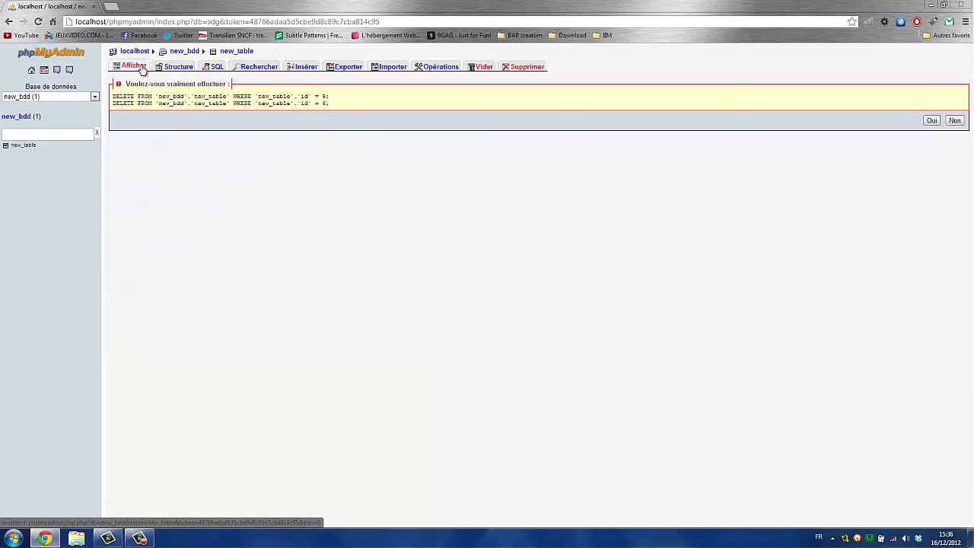
left_click(931, 120)
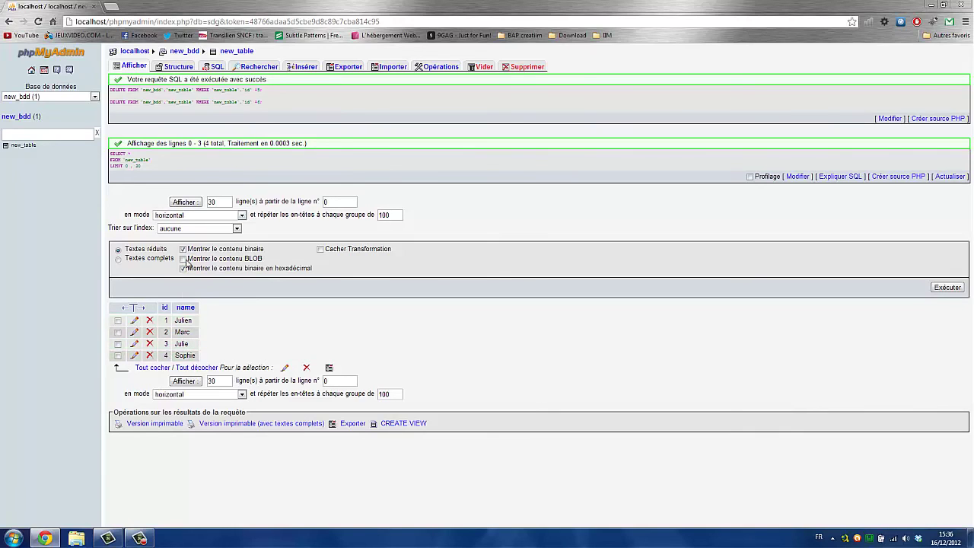
Step: Insert a single row with a lowercase first name and an empty id, and browse the table's rows
left_click(301, 66)
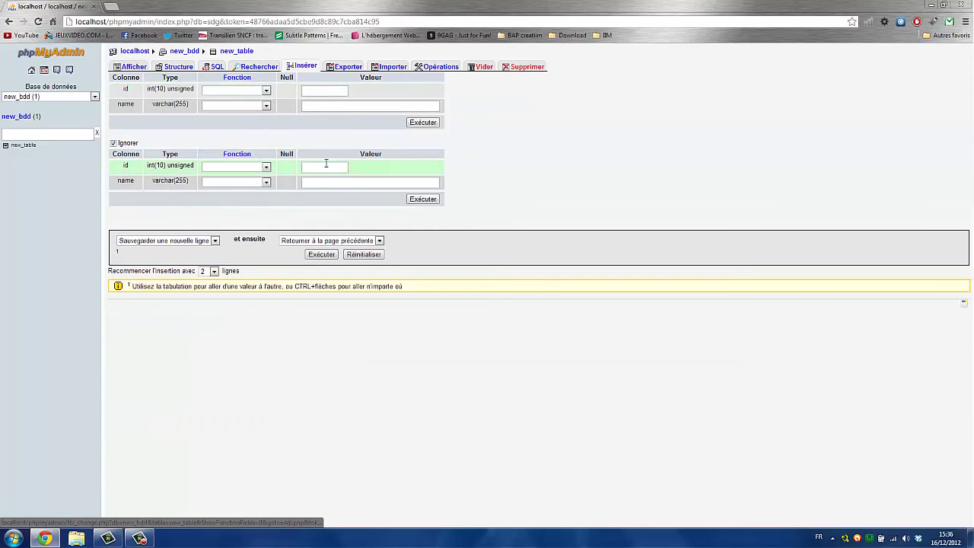
left_click(311, 106)
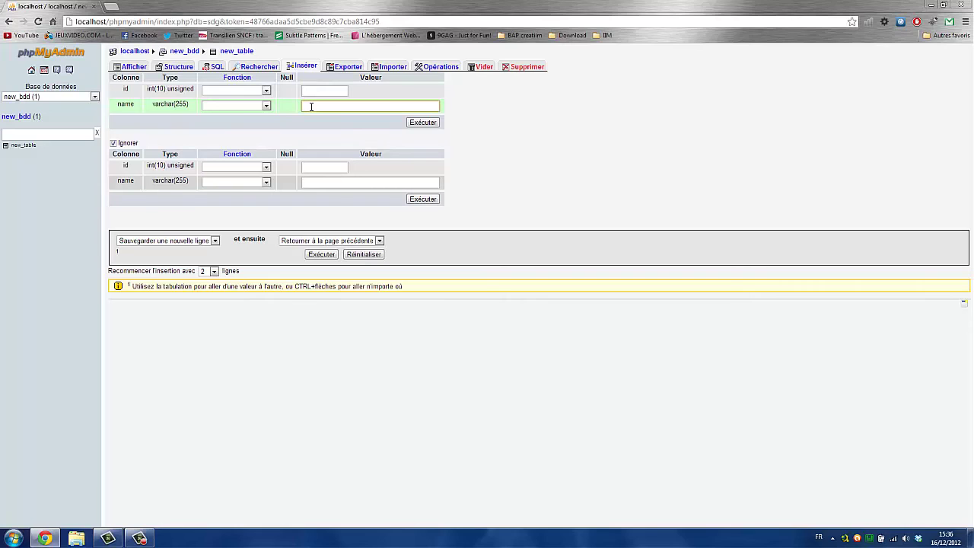
type("fabien")
left_click(423, 123)
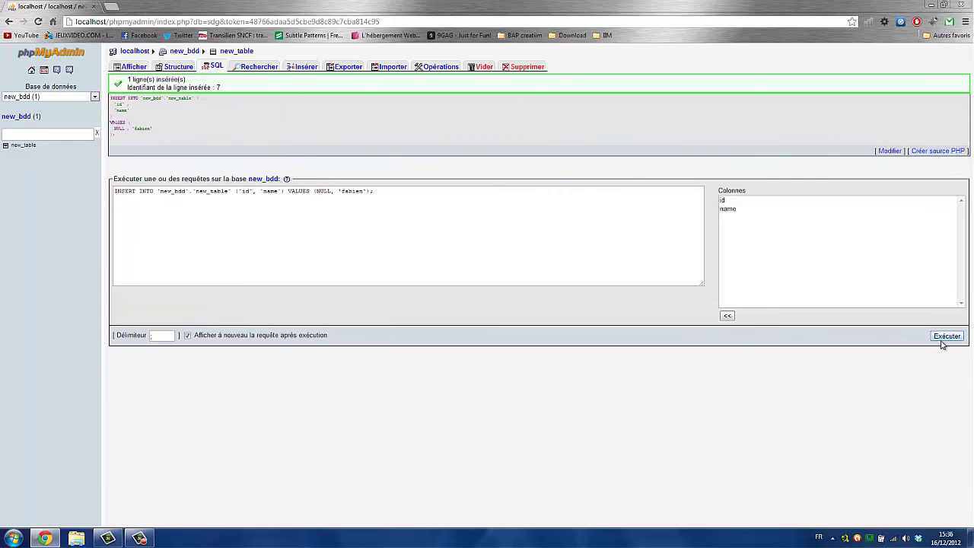
left_click(134, 66)
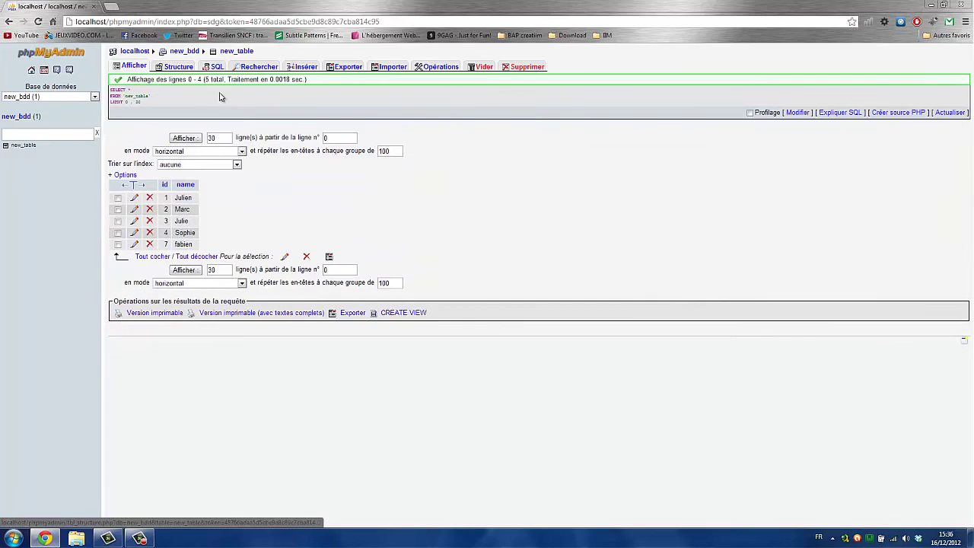
Step: Delete the row with id 7 from new_table
left_click_drag(195, 245, 168, 243)
left_click(166, 244)
left_click(150, 243)
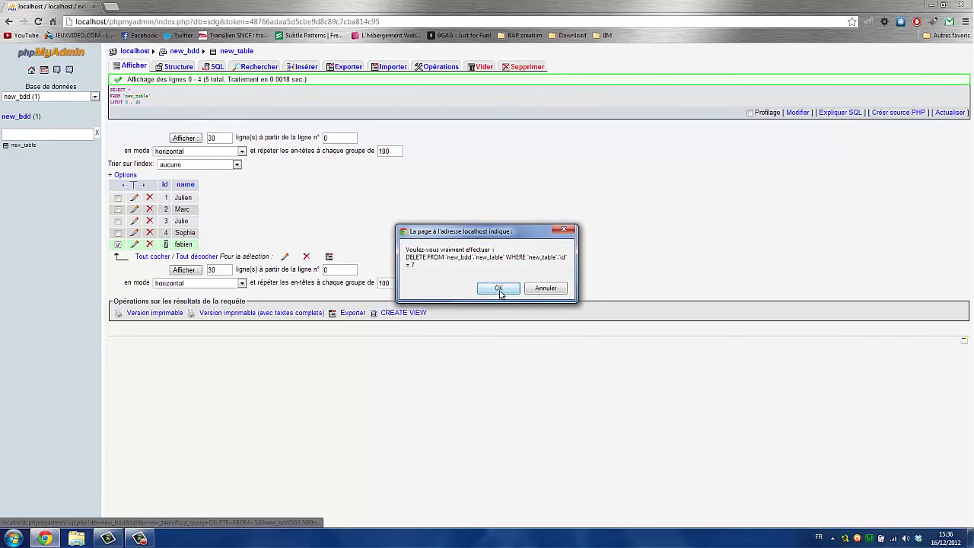
left_click(498, 290)
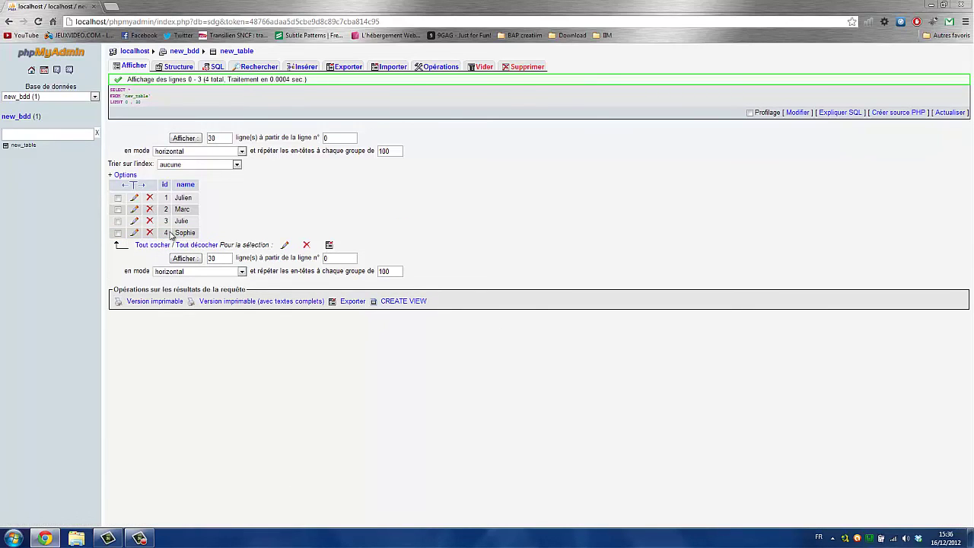
Step: Set the AUTO_INCREMENT value of new_table to 5 in the table options, and browse the rows
left_click(162, 235)
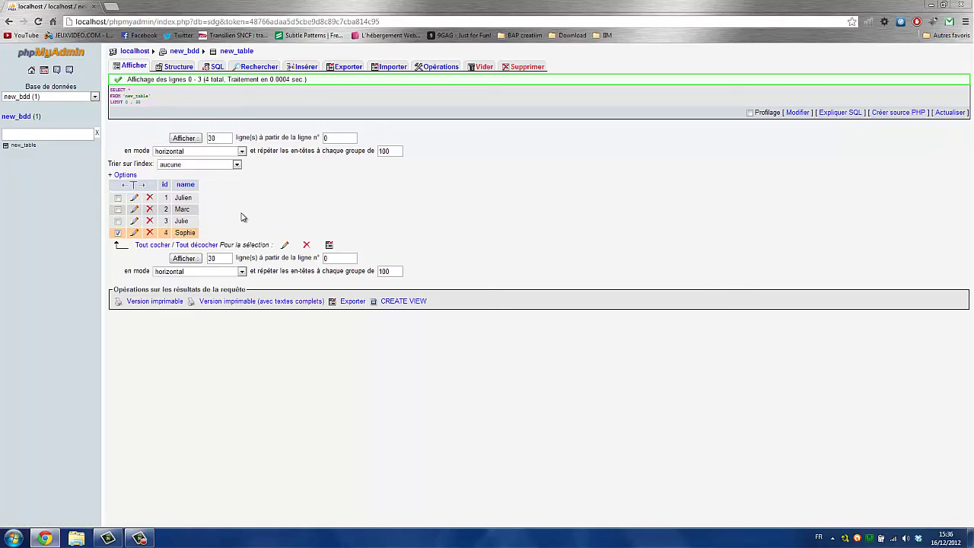
left_click(436, 68)
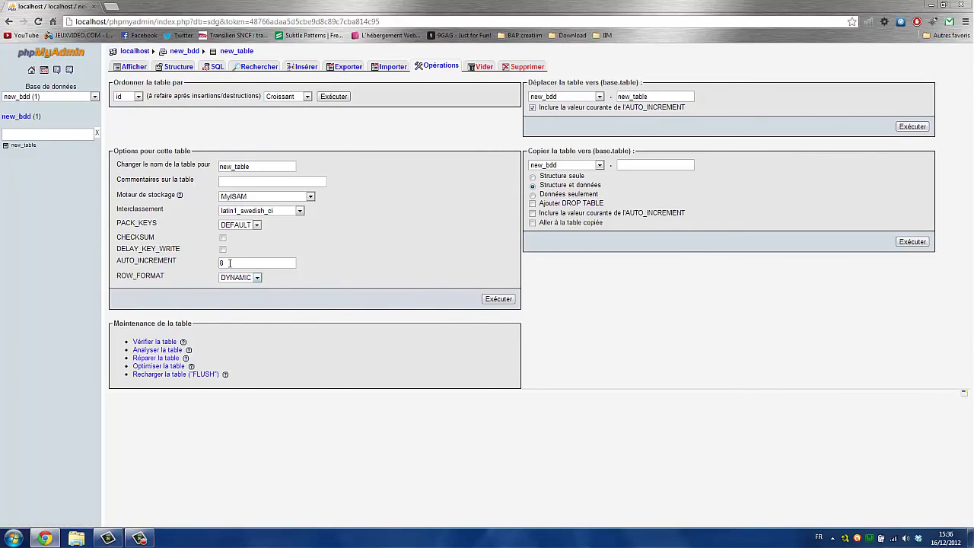
double_click(230, 262)
type("5")
left_click(498, 299)
left_click(130, 66)
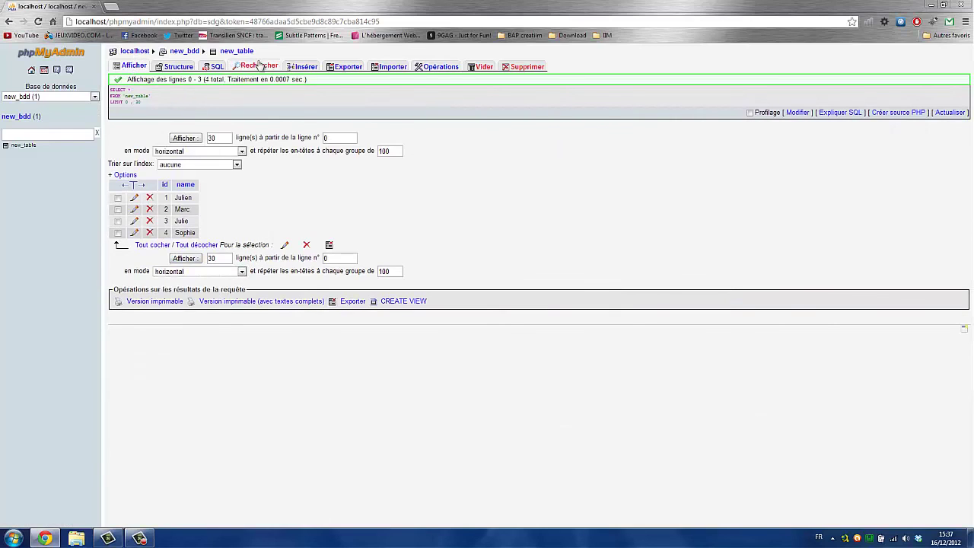
Step: Insert a single row with a capitalized first name and an empty id, browse new_table and select the new row
left_click(304, 67)
left_click(325, 109)
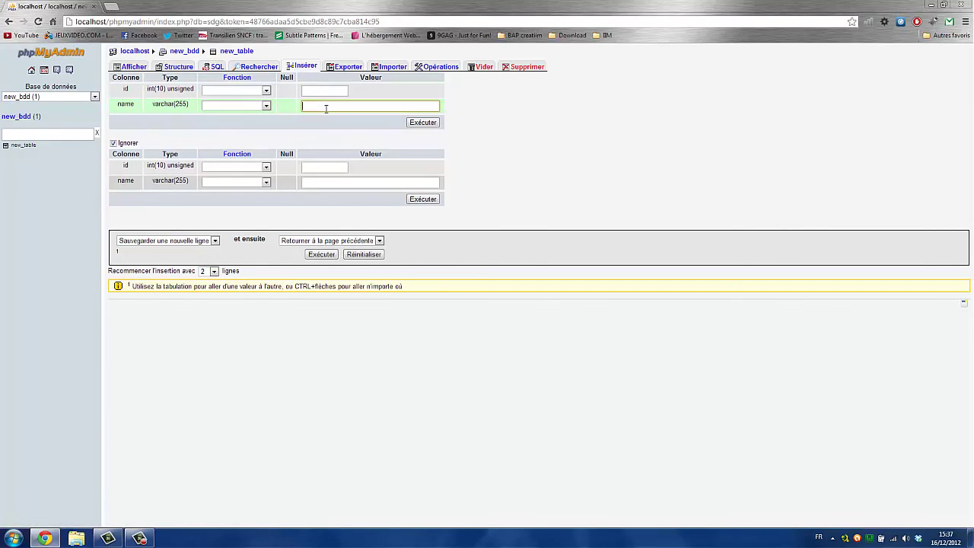
type("Fabien")
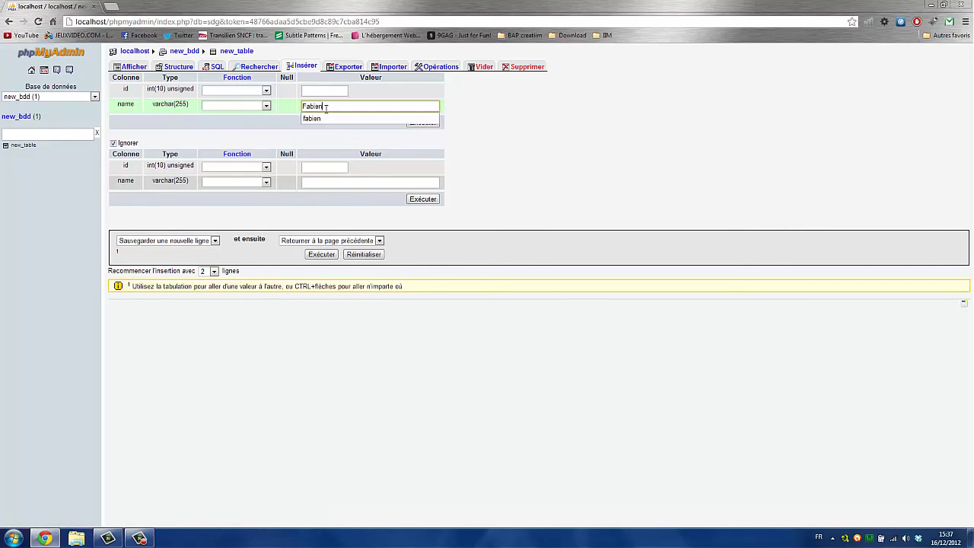
left_click(424, 123)
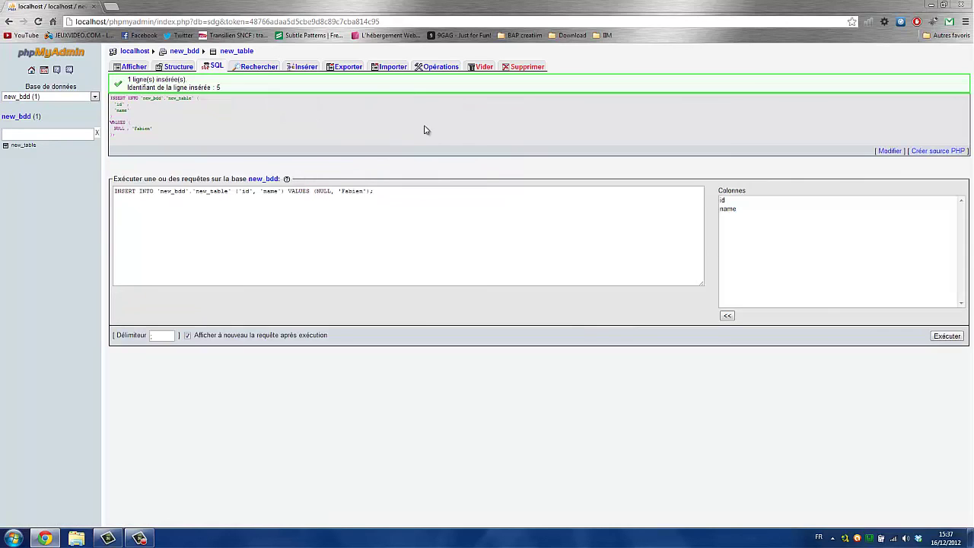
left_click(148, 67)
mouse_move(200, 227)
left_mouse_down()
mouse_move(148, 245)
mouse_move(183, 233)
left_mouse_up()
left_click(188, 244)
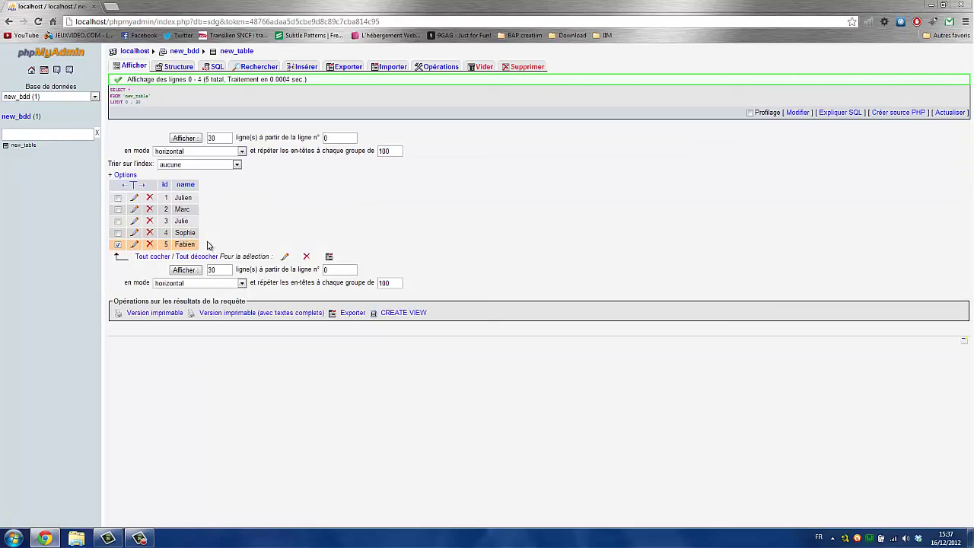